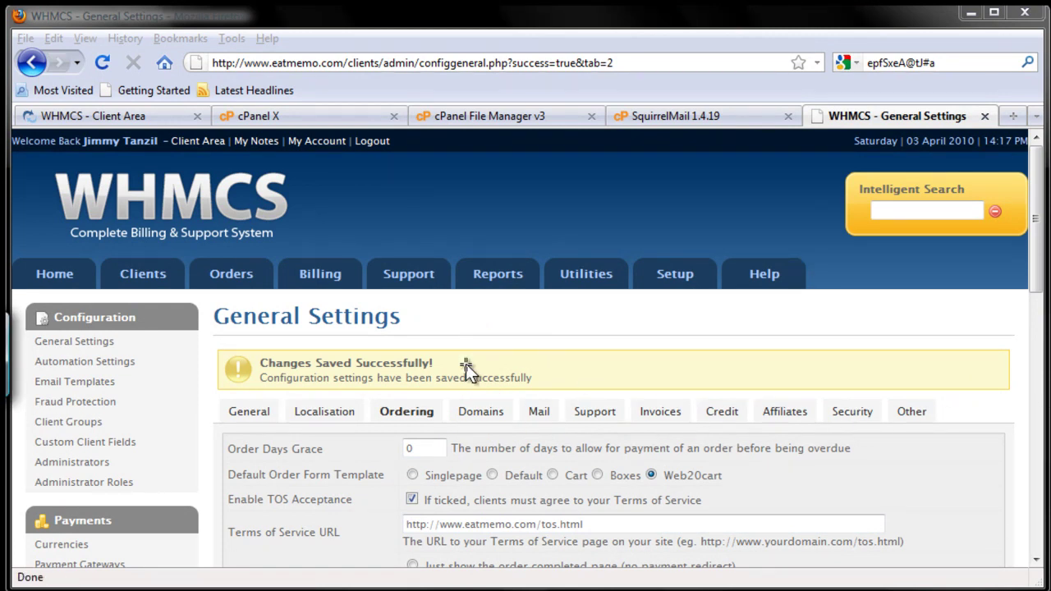
- Switch General Settings to the Domains tab to show the domain registration options
click(483, 413)
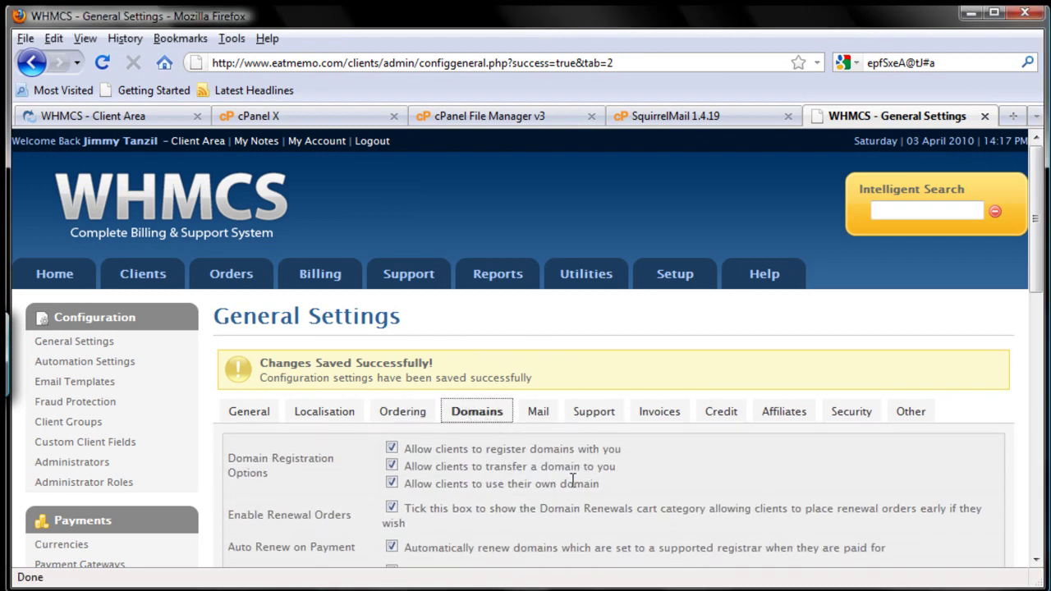
drag(1032, 276, 1034, 369)
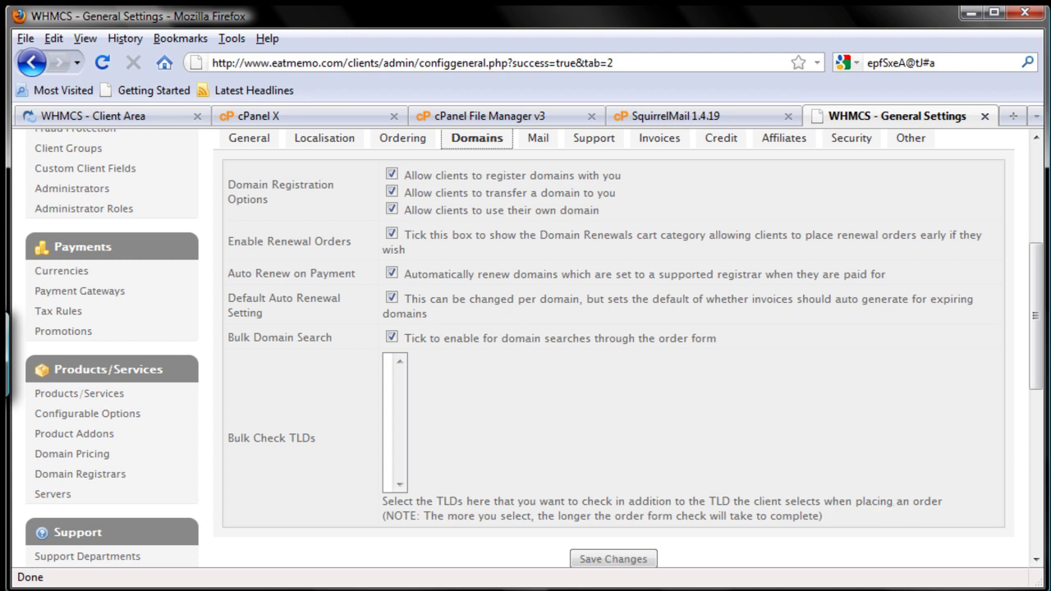
mouse_move(371, 349)
mouse_down()
mouse_move(367, 444)
mouse_move(423, 354)
mouse_move(374, 346)
mouse_up()
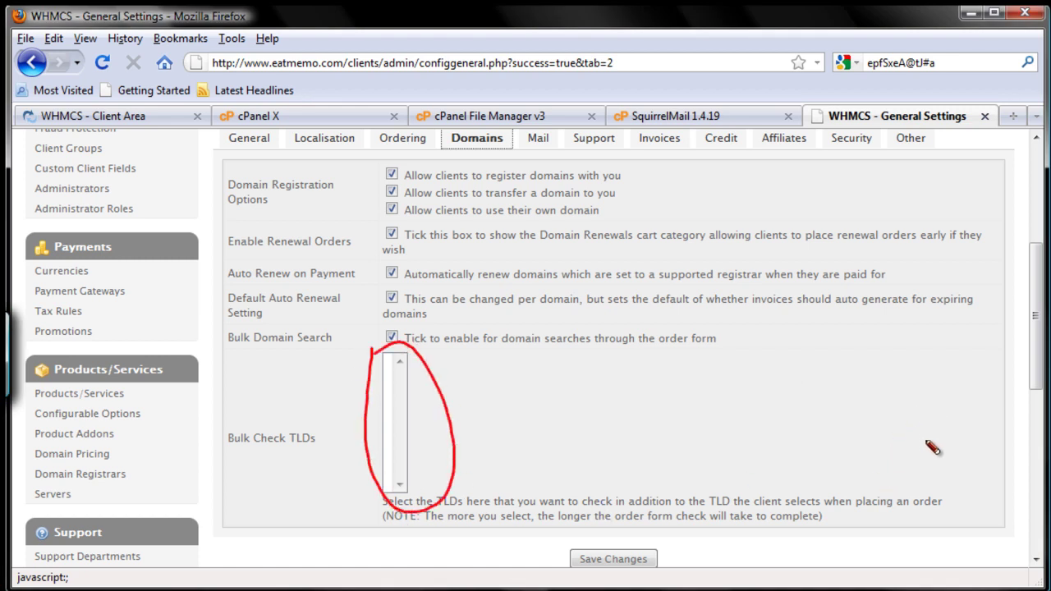
- Save the Domains settings with every checkbox ticked and no Bulk Check TLDs selected
mouse_move(304, 413)
mouse_down()
mouse_move(338, 459)
mouse_move(289, 411)
mouse_up()
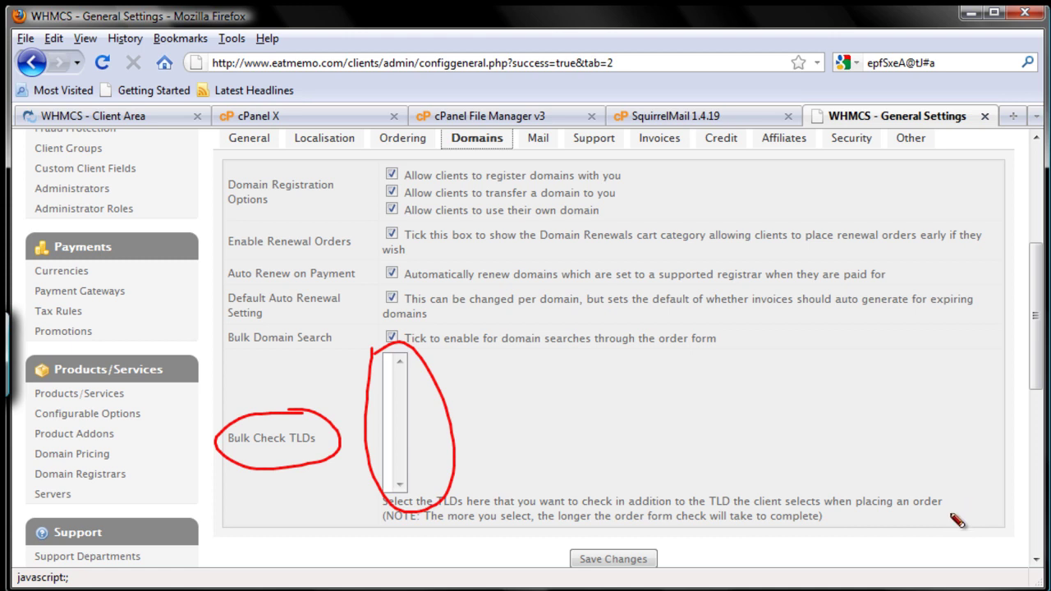
mouse_move(619, 533)
mouse_down()
mouse_move(566, 570)
mouse_move(577, 546)
mouse_up()
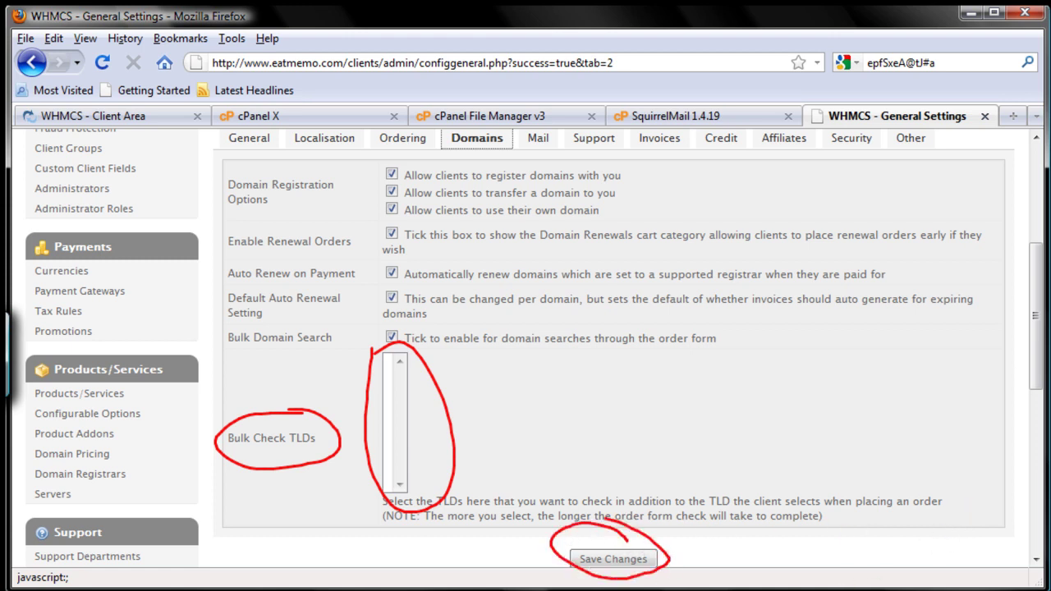
key(Escape)
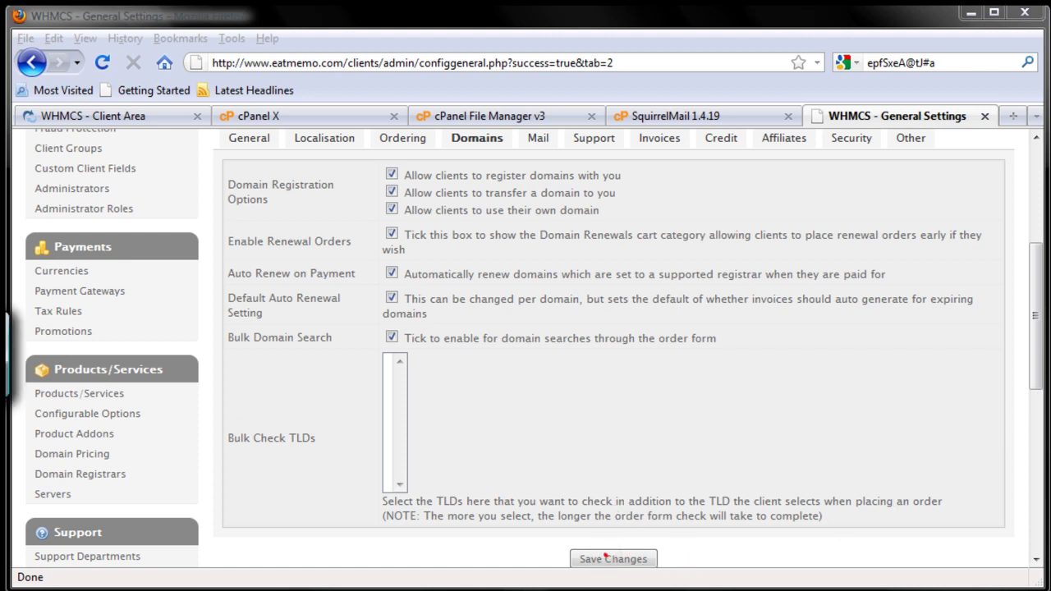
click(631, 558)
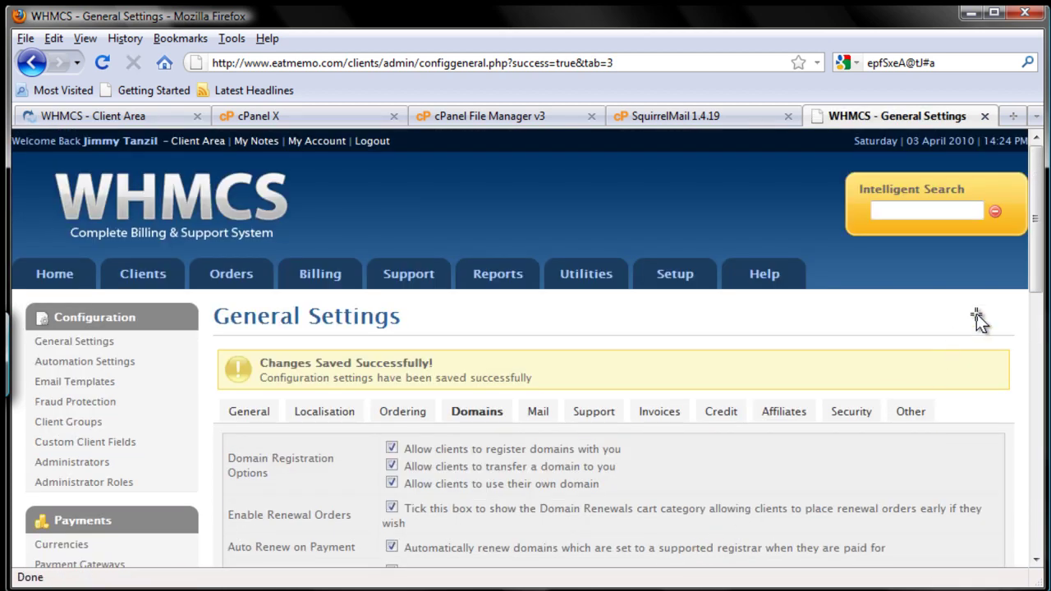
- Scroll down to review the saved Domains settings below the confirmation
drag(1032, 297, 1029, 347)
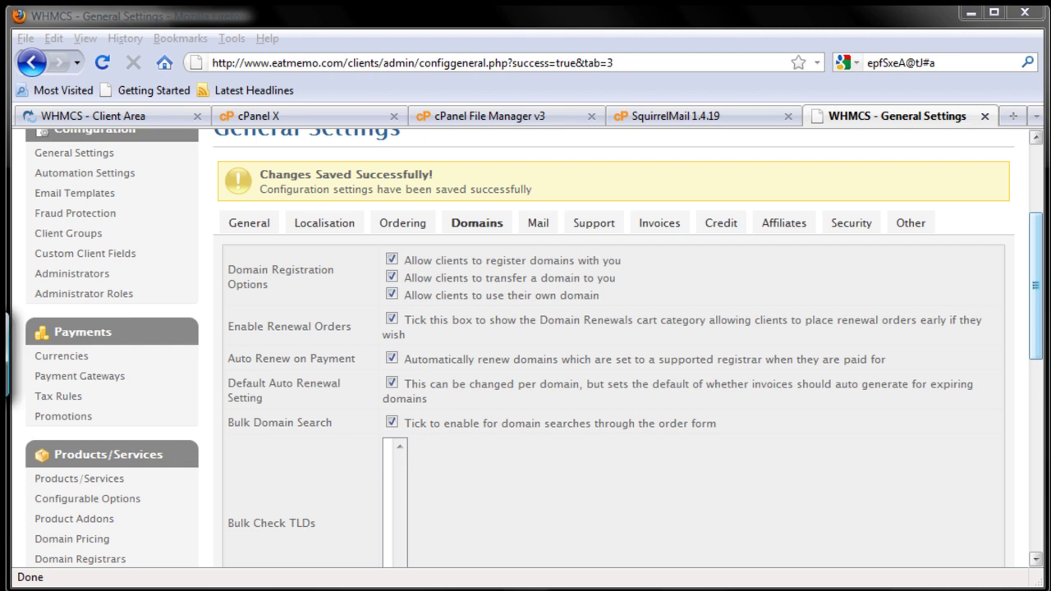
- Bring up the Mail tab showing PHP Mail(), SMTP Port 25 and empty SMTP fields
click(538, 225)
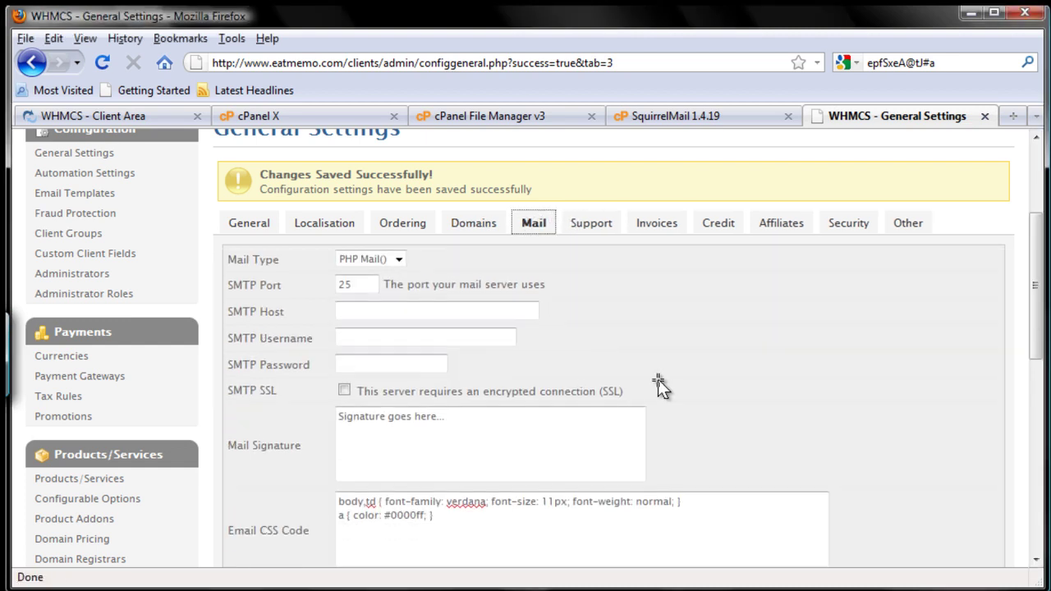
scroll(1033, 327, down, 3)
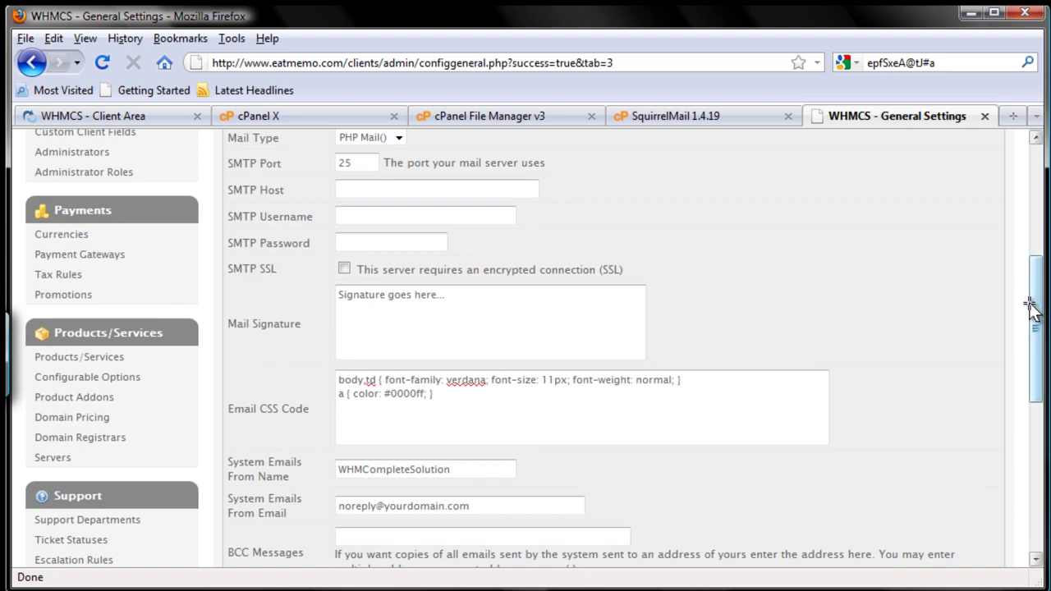
scroll(1031, 297, up, 1)
drag(1031, 297, 1015, 302)
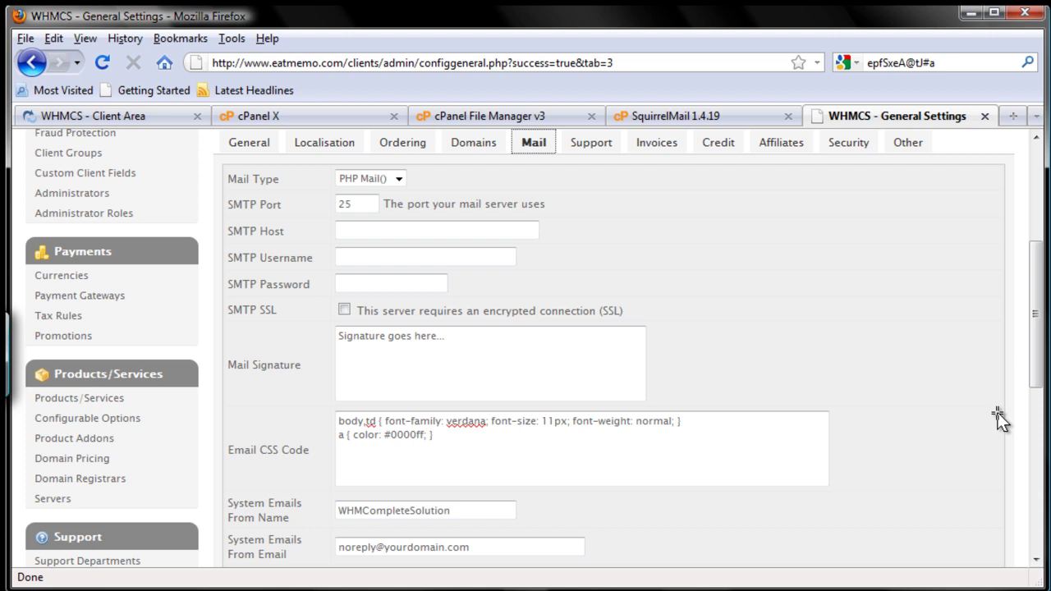
drag(223, 219, 637, 325)
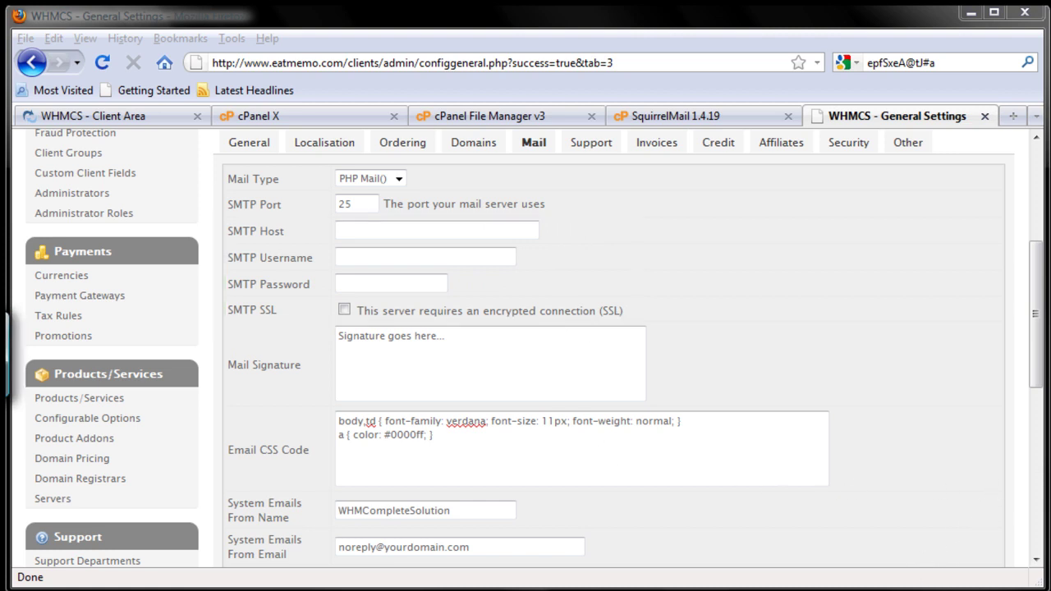
- Enter SMTP Host mail.eatmemo.com, then fill in the SMTP username and password
click(476, 230)
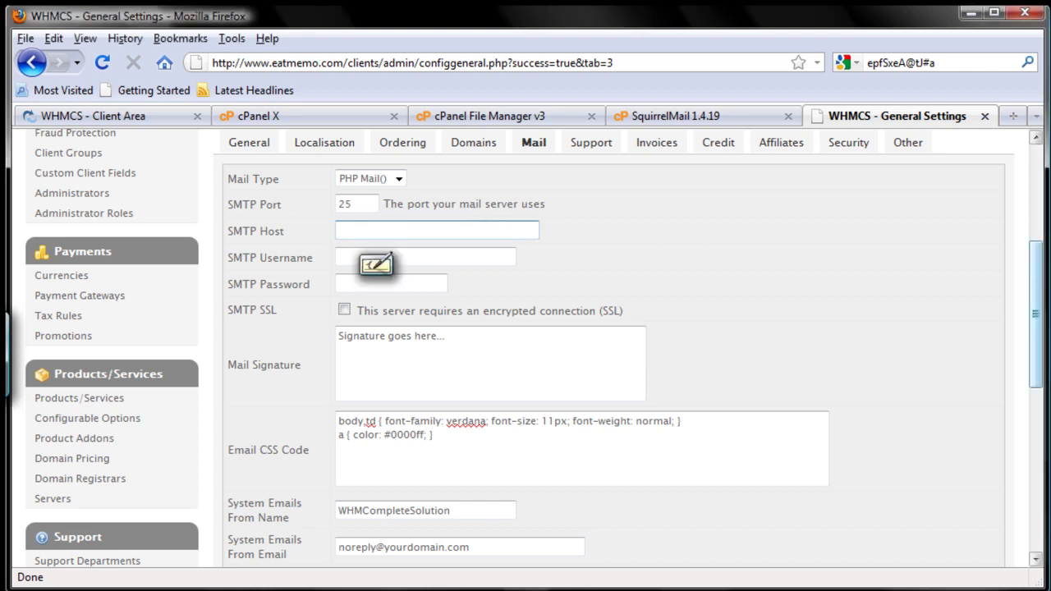
text(mail.e)
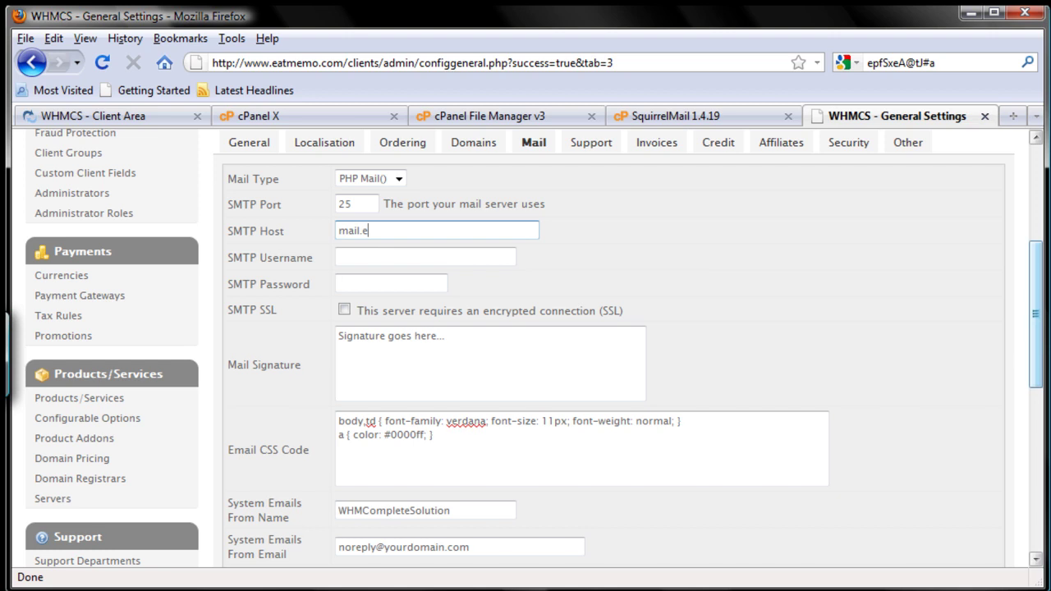
text(atmemo.com)
key(Tab)
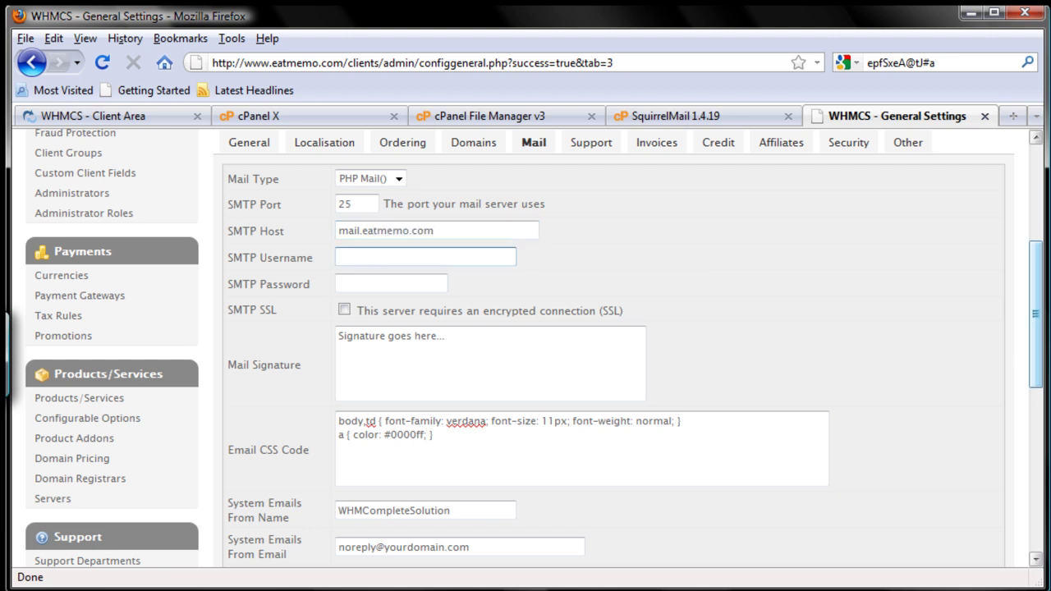
key(Tab)
text(kj)
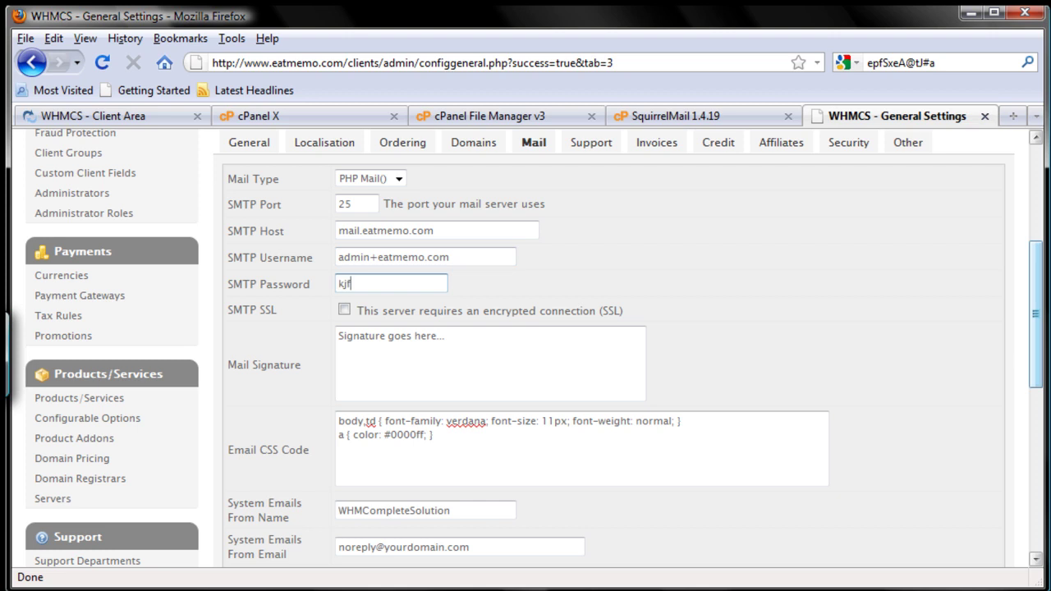
key(BackSpace)
key(BackSpace)
text(passwordhere)
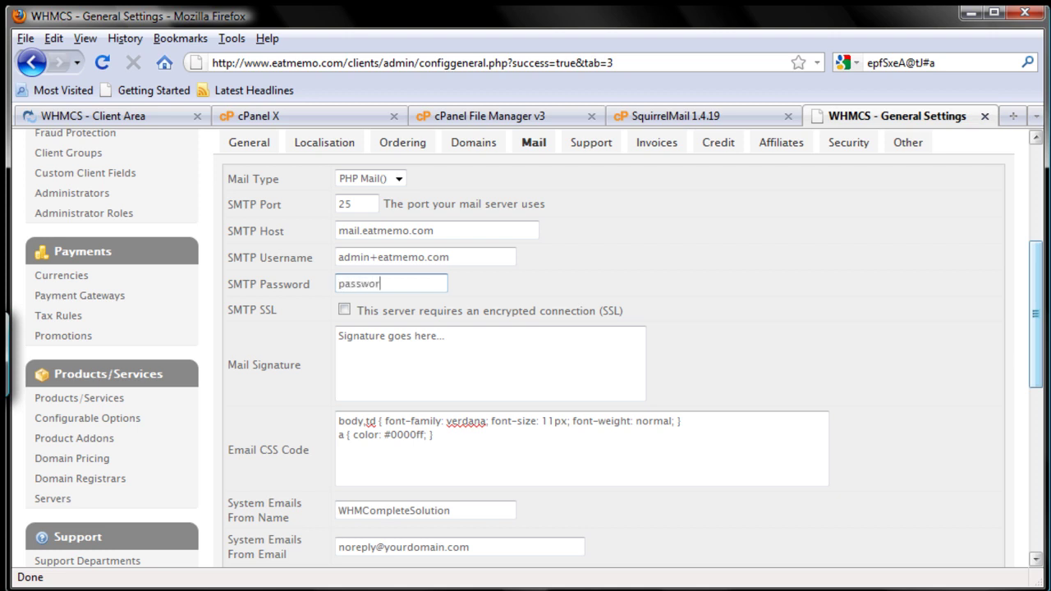
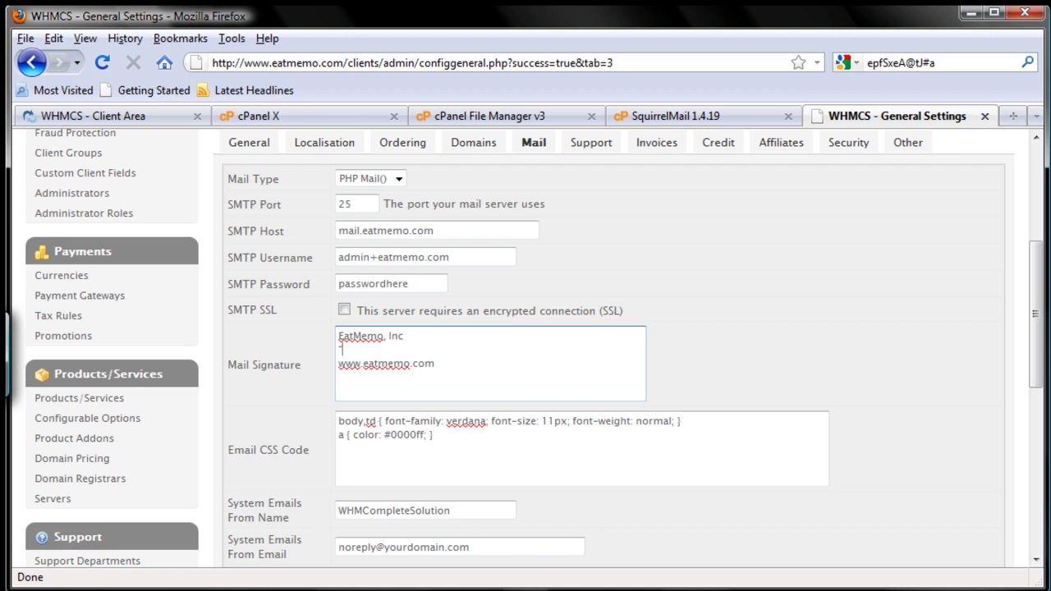
- Enter "Customer on Demand for The Food Industry" as the signature's quoted middle line
text(Customer on Demand )
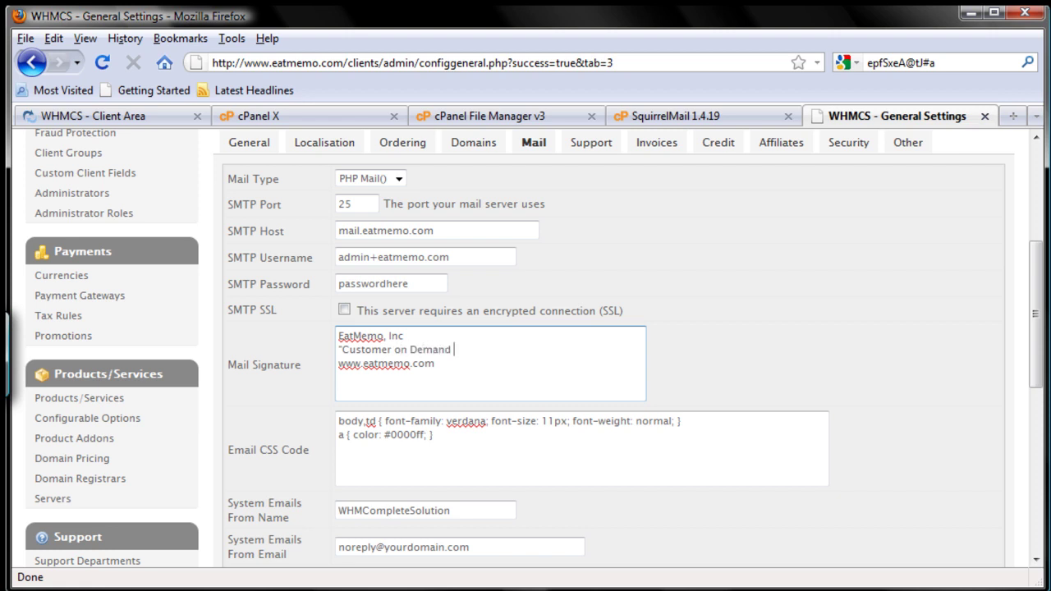
text(for The Food Indu)
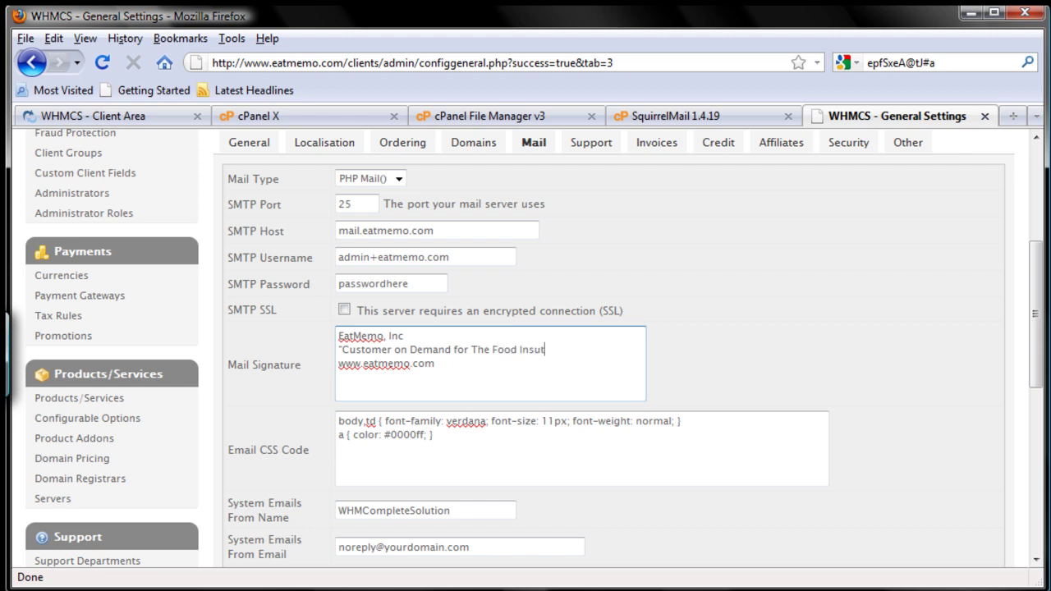
text(stry)
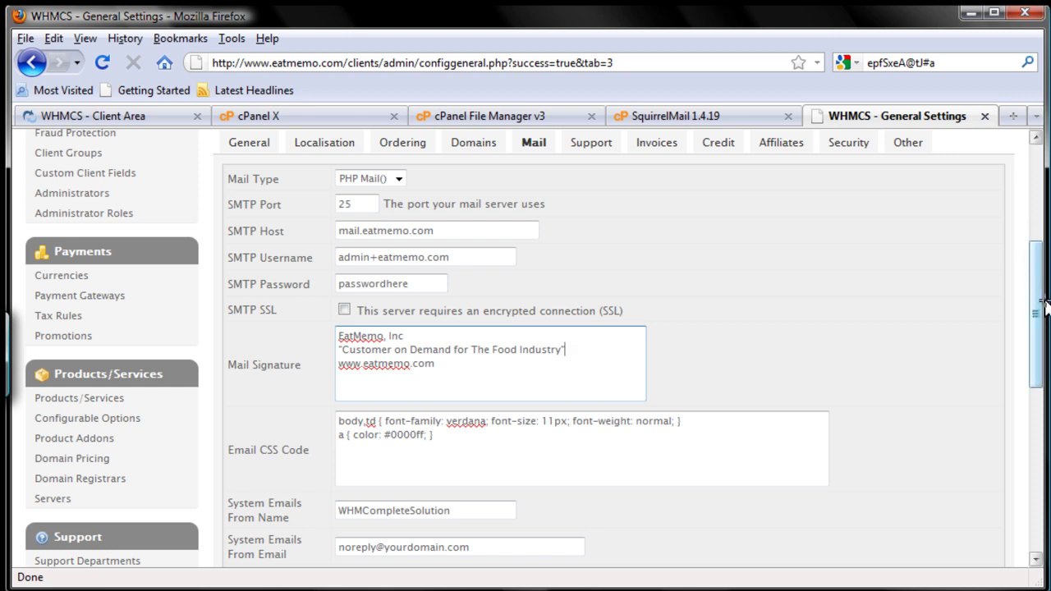
drag(1039, 317, 1036, 366)
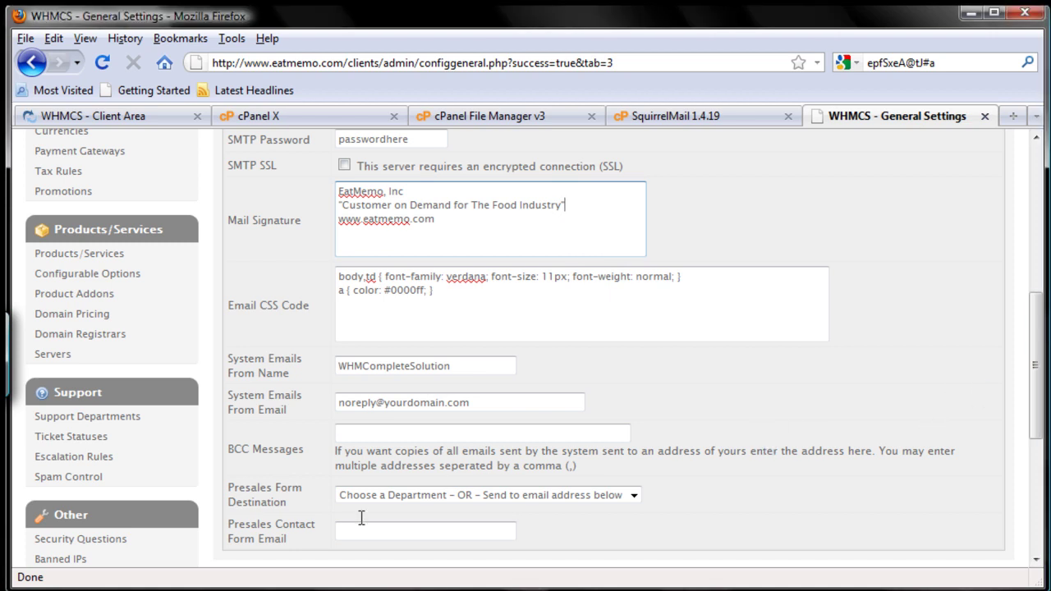
- Replace WHMCompleteSolution with EatMemo.Com as the System Emails From Name
drag(220, 263, 736, 337)
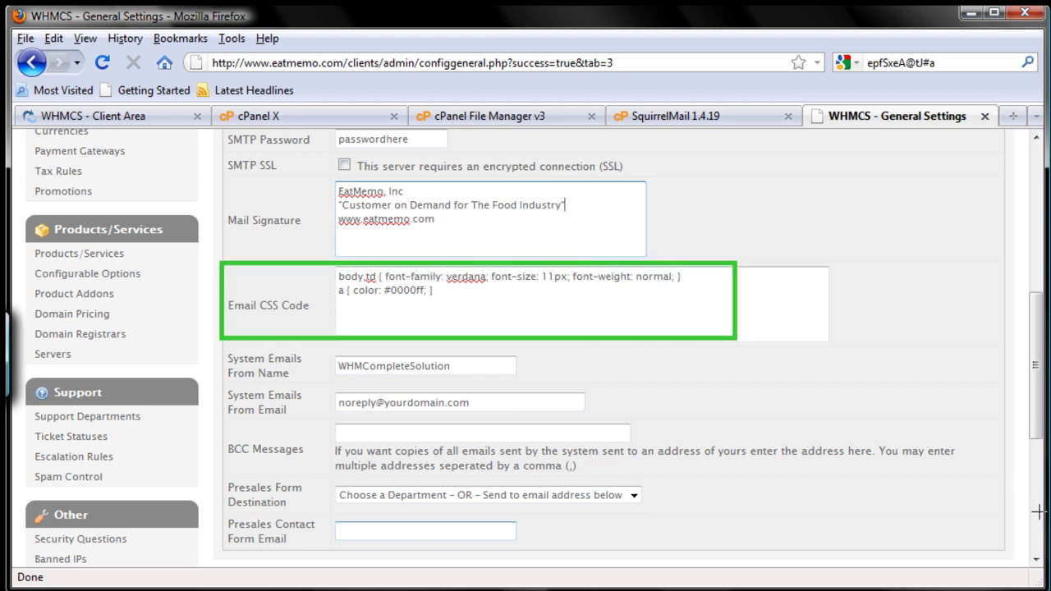
key(Escape)
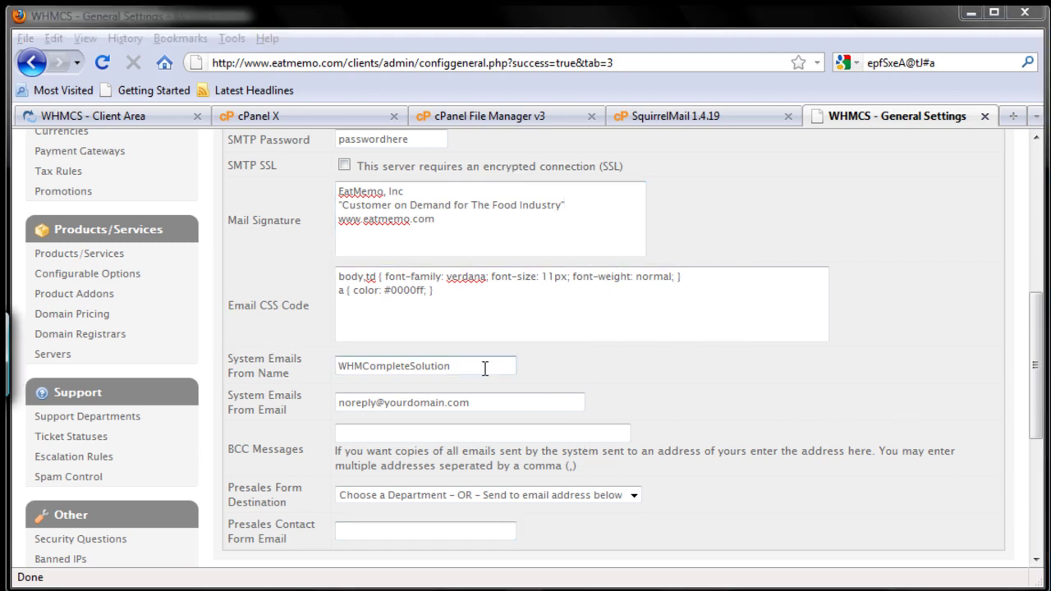
mouse_move(232, 334)
mouse_down()
mouse_move(234, 370)
mouse_move(413, 383)
mouse_move(448, 371)
mouse_move(521, 390)
mouse_up()
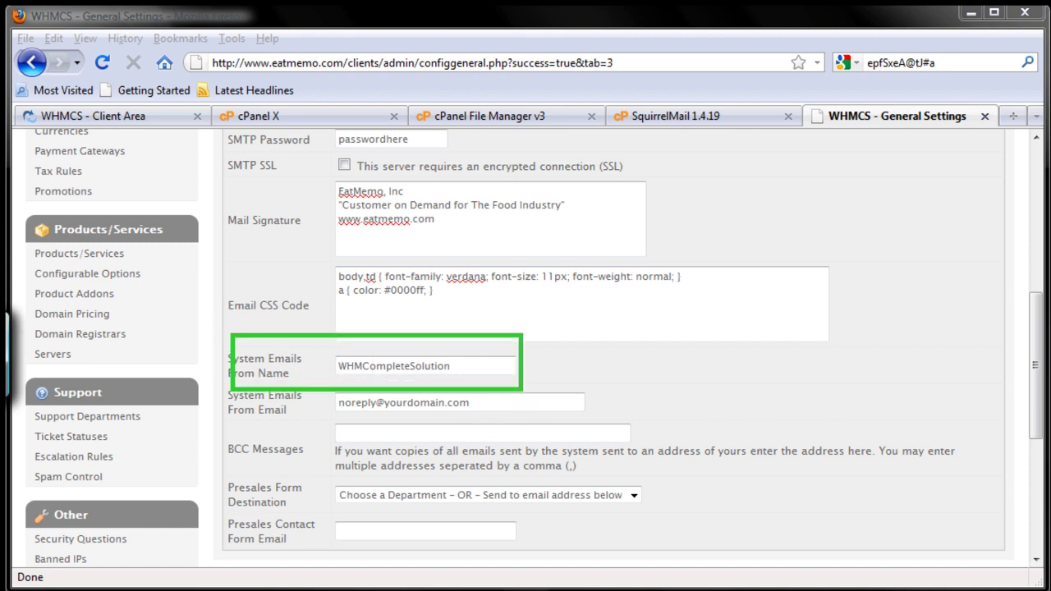
key(Escape)
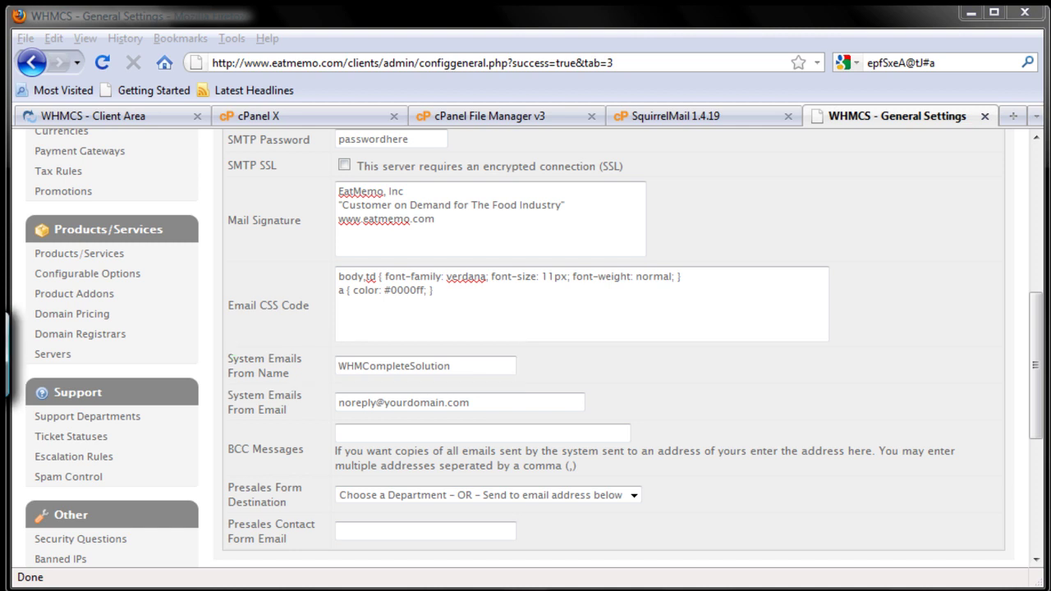
drag(458, 366, 321, 366)
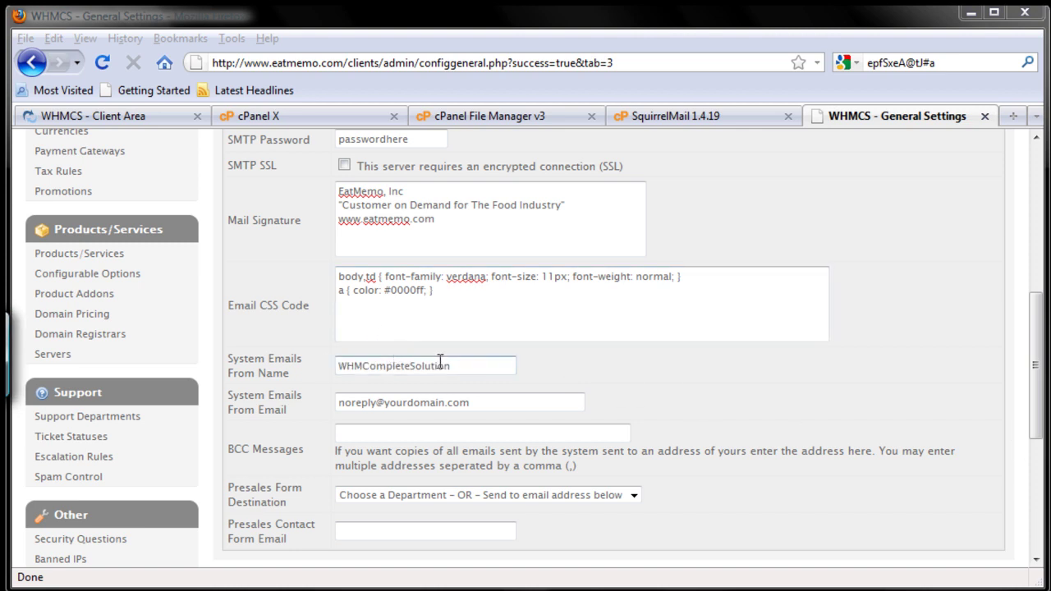
drag(458, 365, 340, 358)
text(EatMemo)
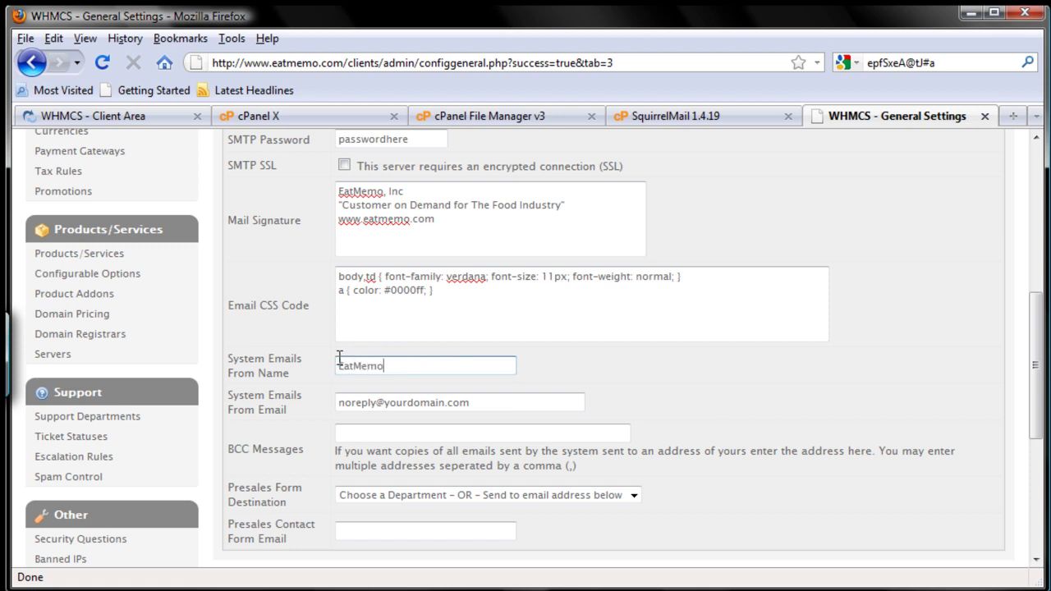
text(.Com)
key(Tab)
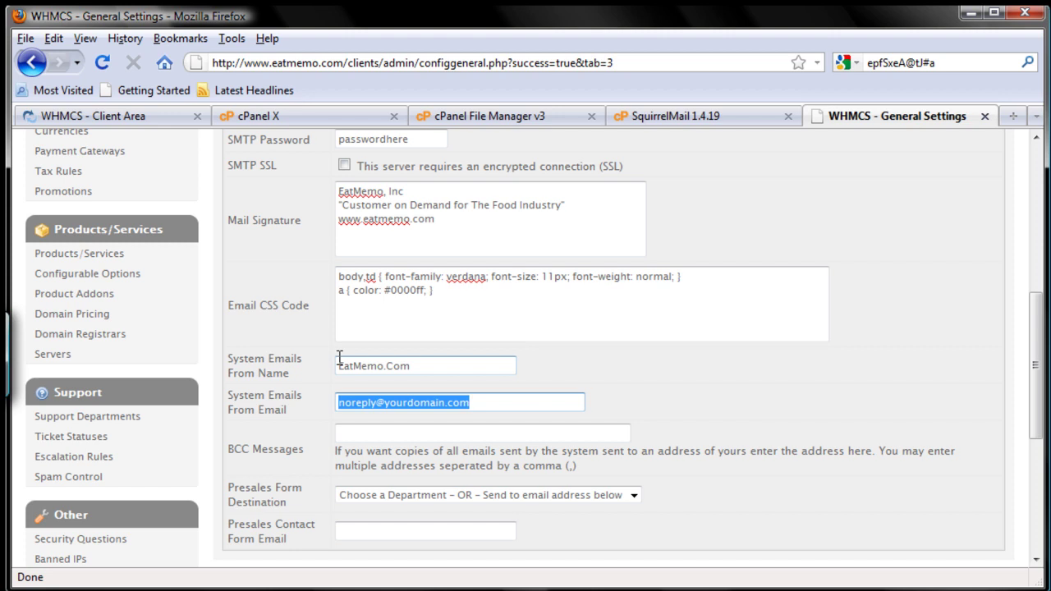
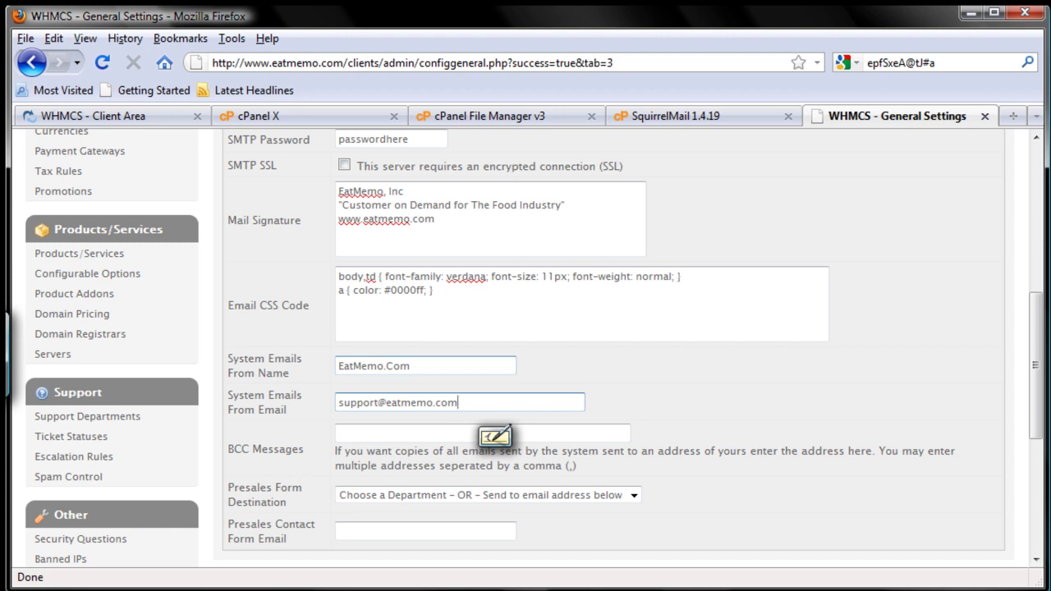
- Enter the company's eatmemo.com support e-mail as the System Emails From Email
click(610, 434)
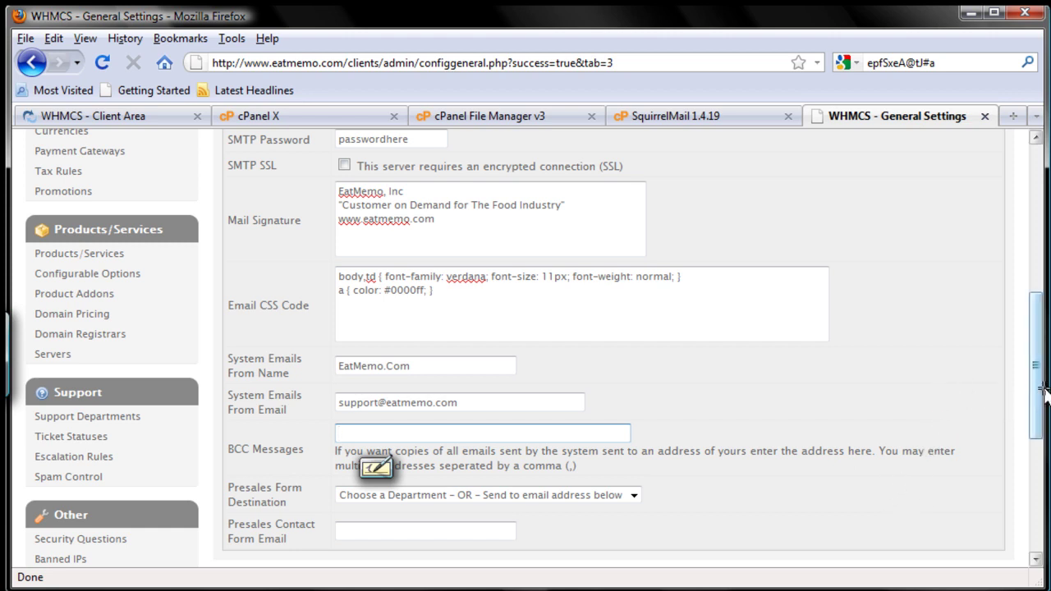
drag(1039, 417, 1026, 476)
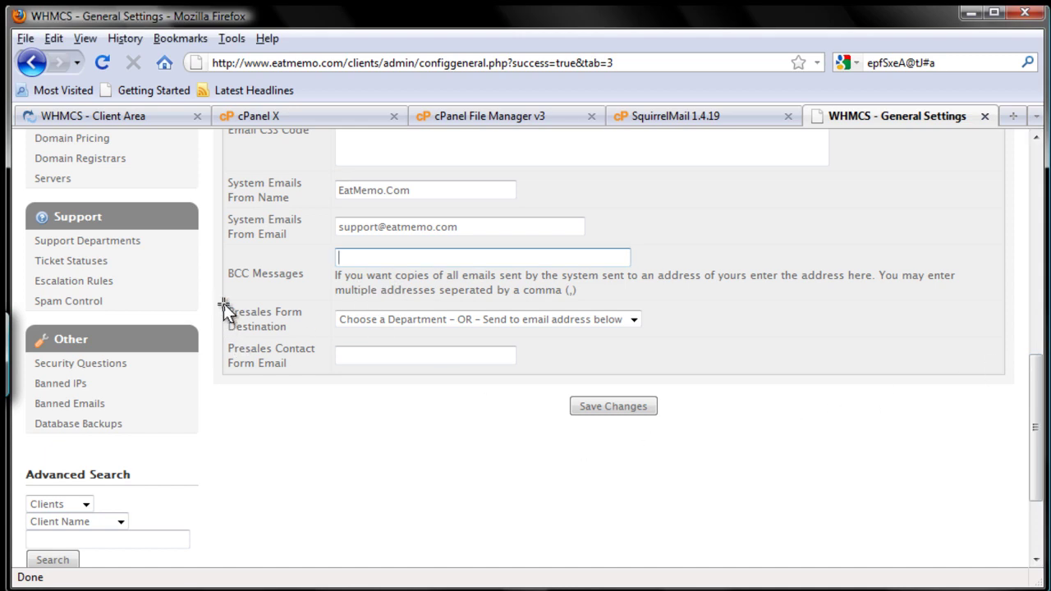
mouse_move(218, 300)
mouse_down()
mouse_move(235, 334)
mouse_move(368, 344)
mouse_move(657, 339)
mouse_up()
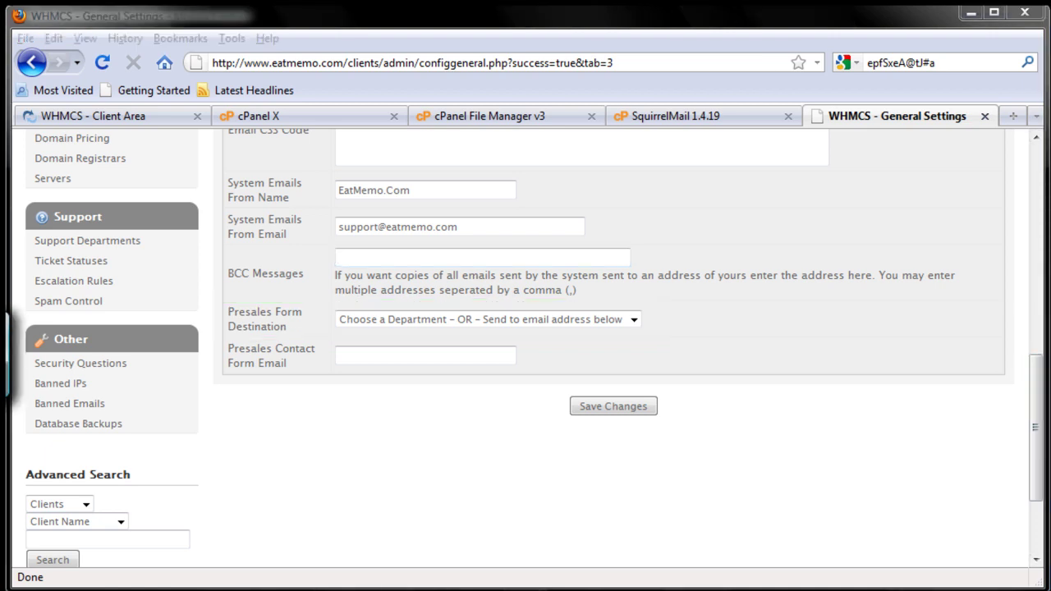
click(632, 320)
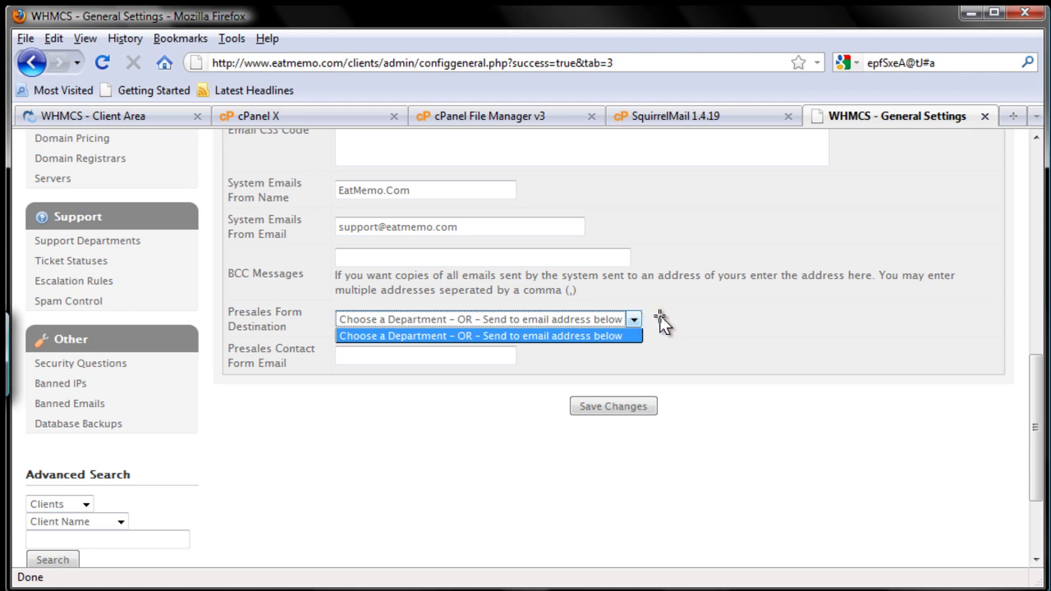
click(663, 319)
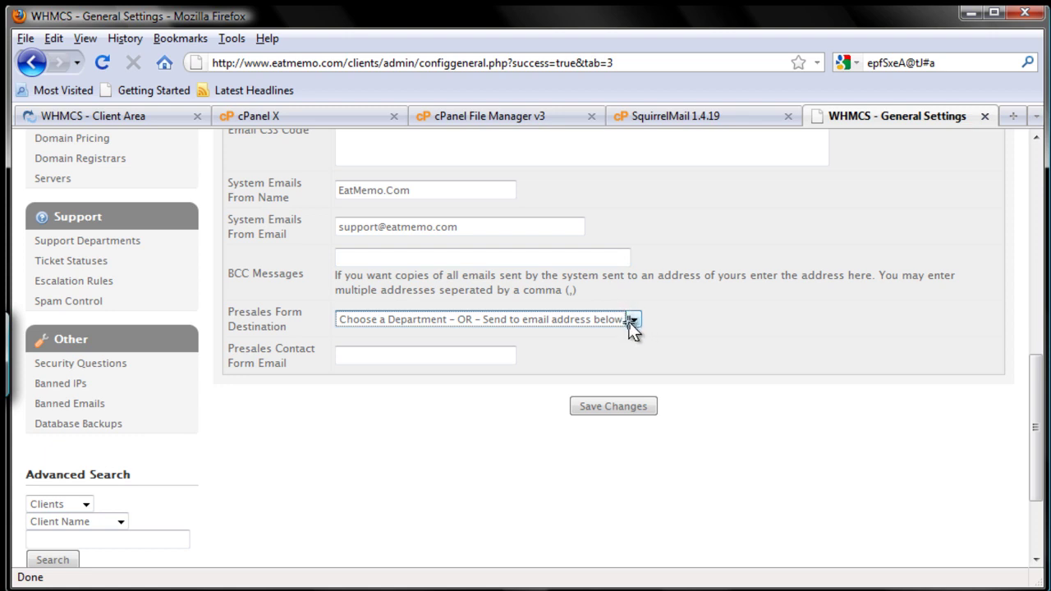
- Fill in the company's eatmemo.com sales e-mail as the Presales Contact Form Email
click(504, 356)
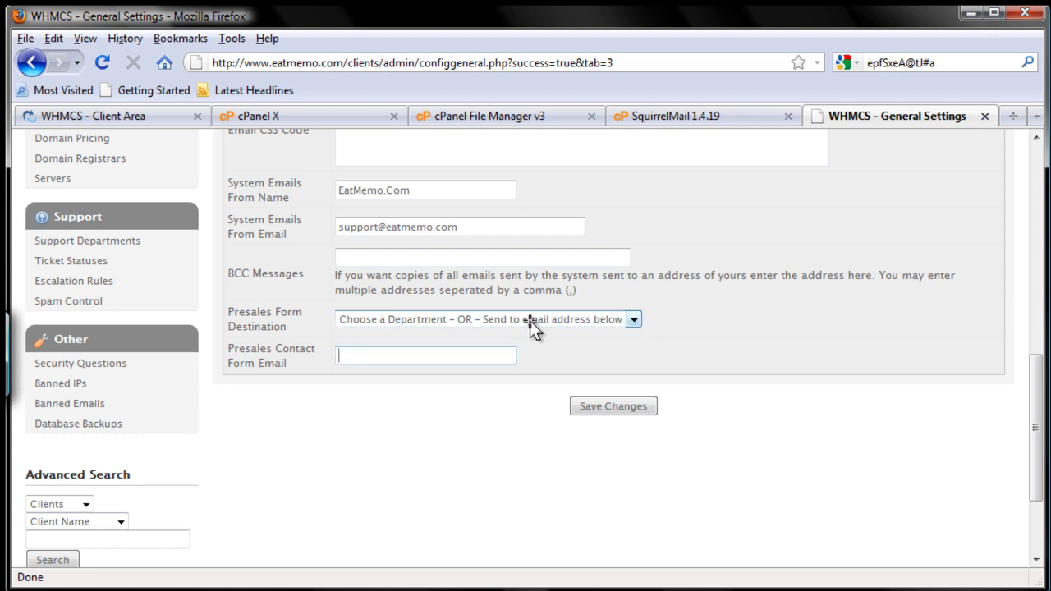
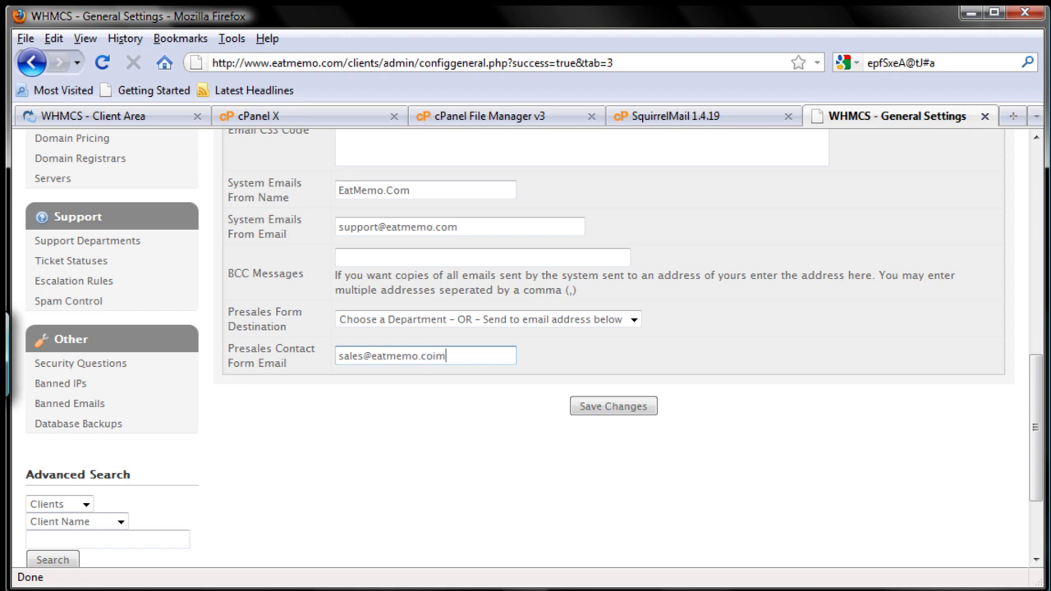
key(alt+Tab)
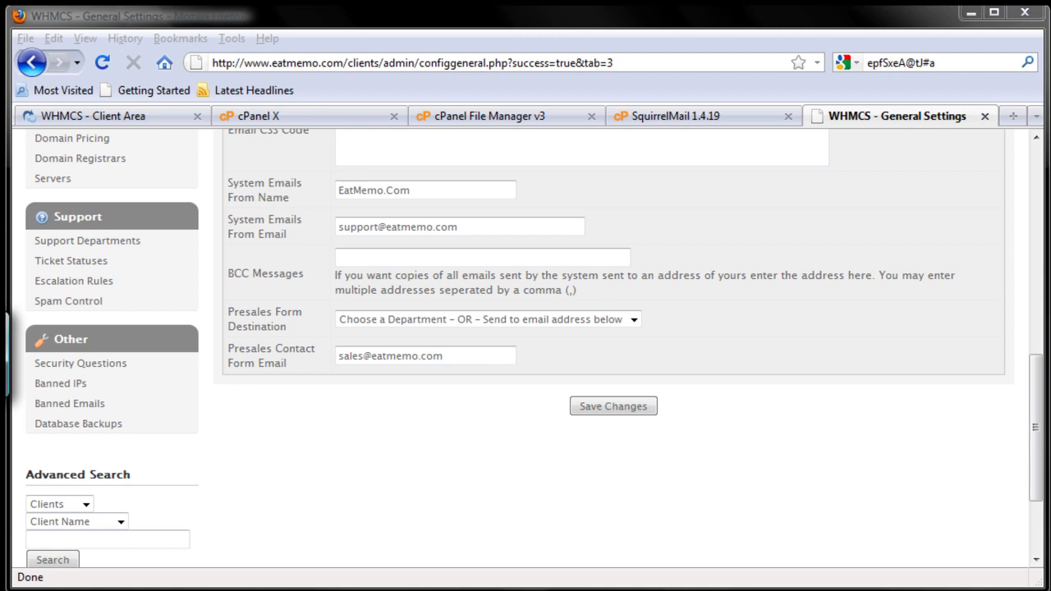
mouse_move(510, 504)
mouse_down()
mouse_move(589, 420)
mouse_move(592, 447)
mouse_up()
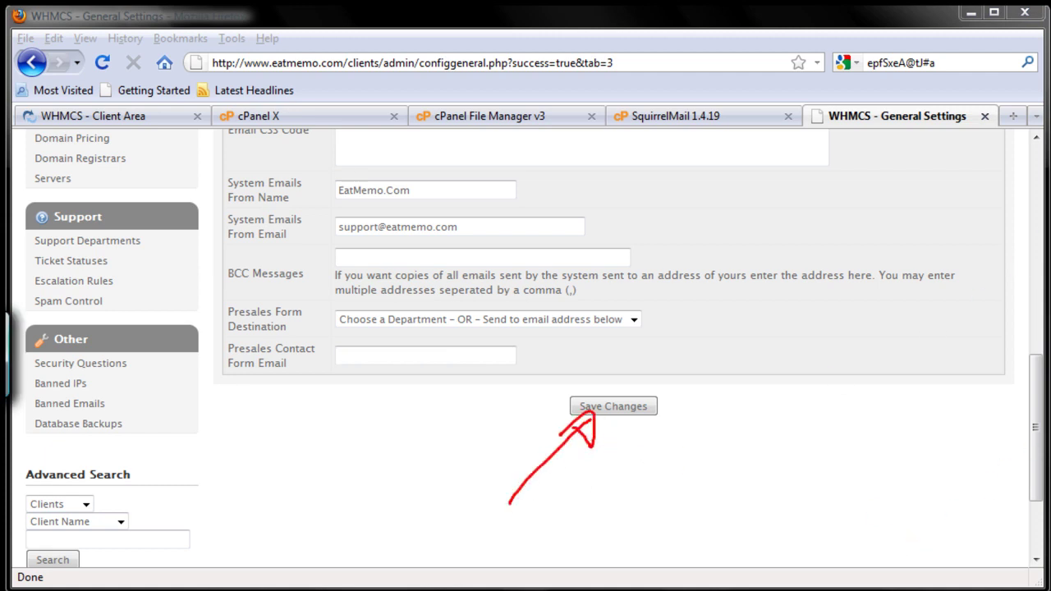
key(Escape)
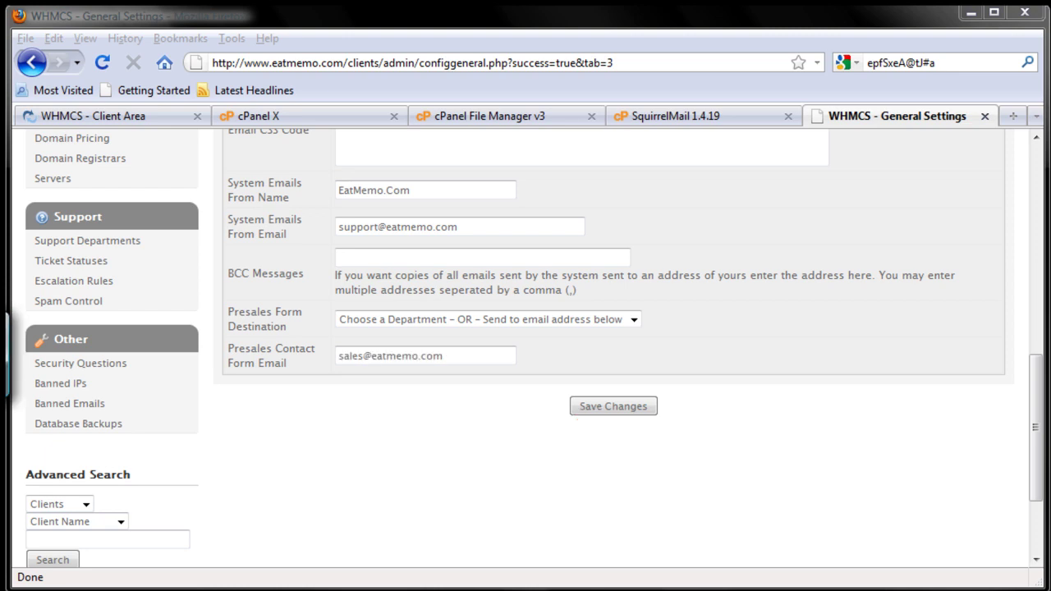
- Save the General Settings and confirm the 'Changes Saved Successfully' message appears
click(610, 406)
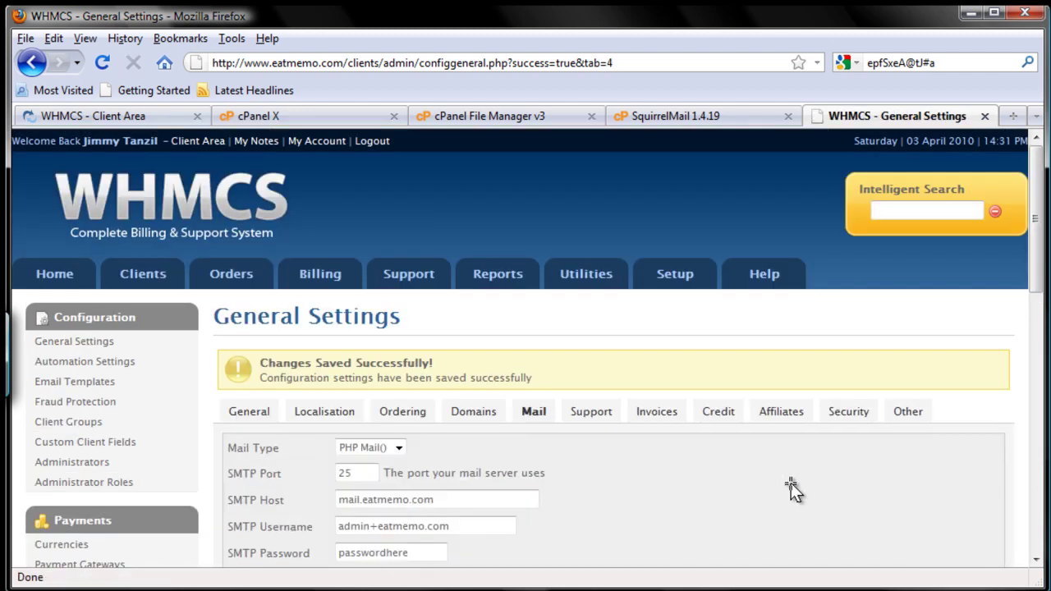
drag(1040, 286, 1032, 345)
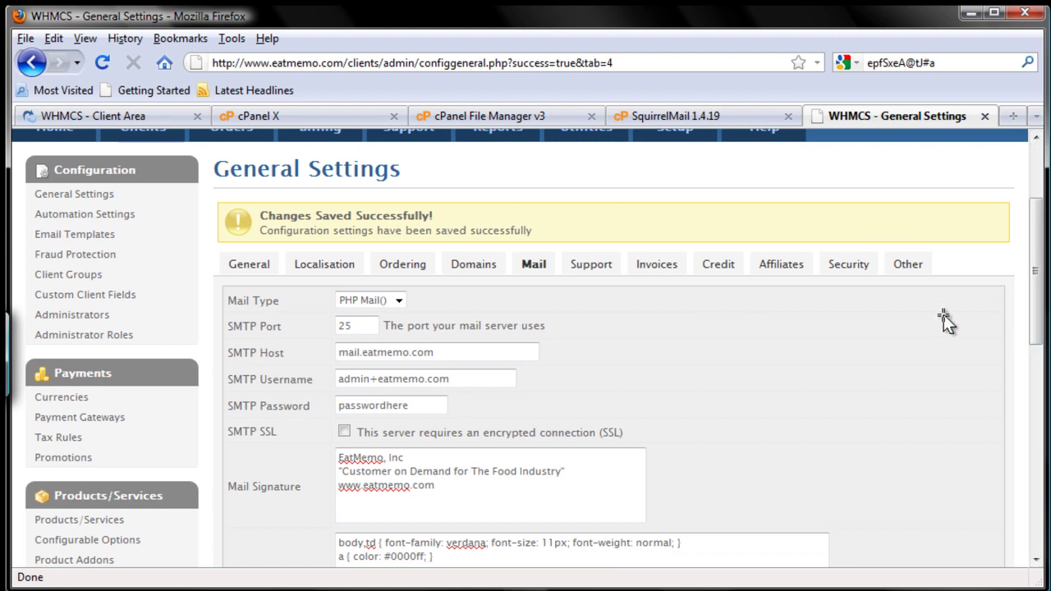
drag(546, 250, 541, 298)
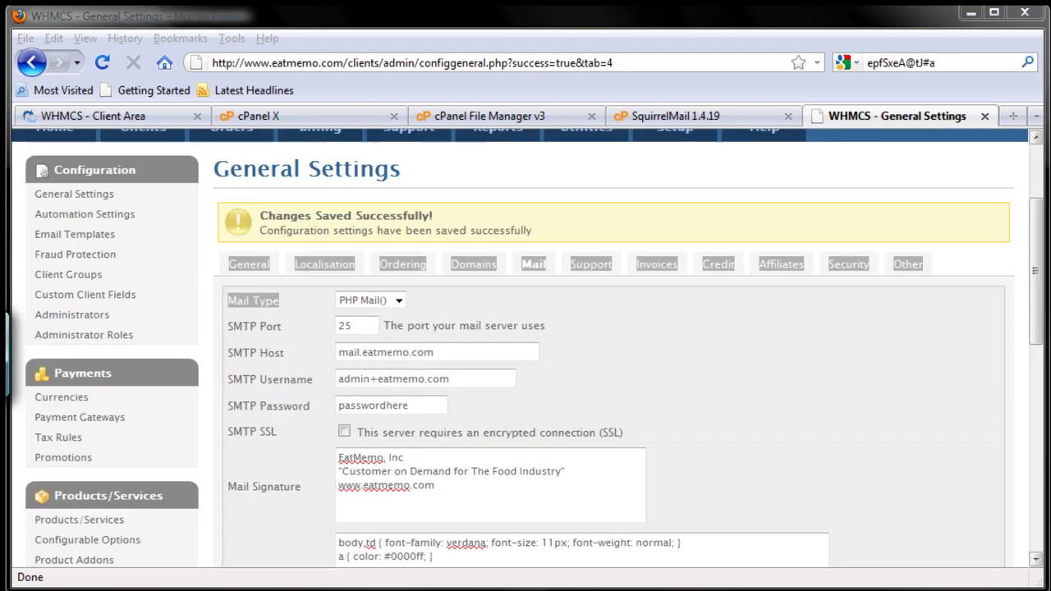
mouse_move(551, 248)
mouse_down()
mouse_move(452, 246)
mouse_move(579, 275)
mouse_move(525, 236)
mouse_up()
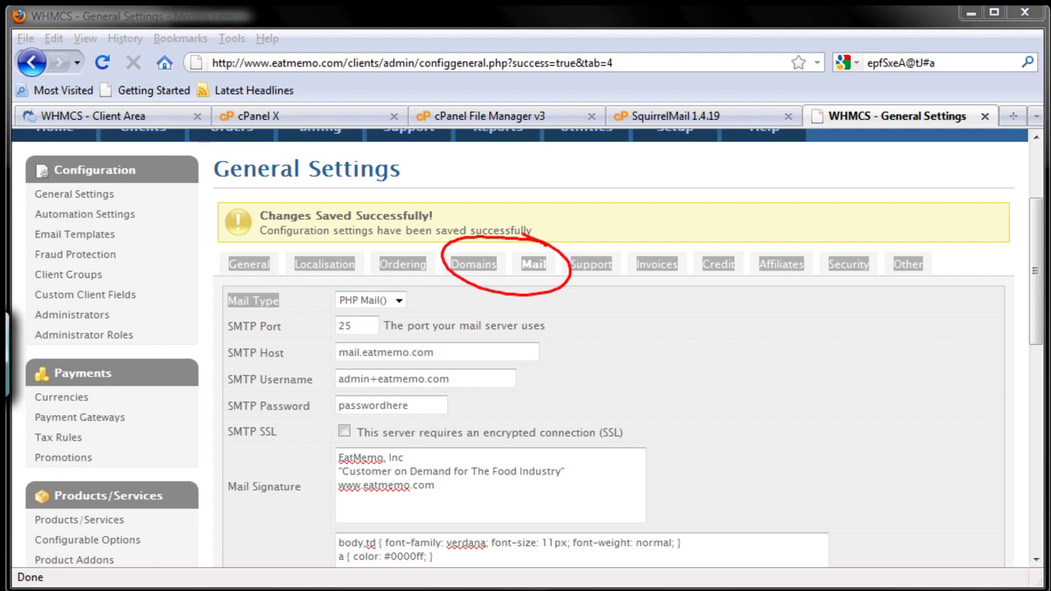
mouse_move(623, 359)
mouse_down()
mouse_move(602, 282)
mouse_move(589, 289)
mouse_up()
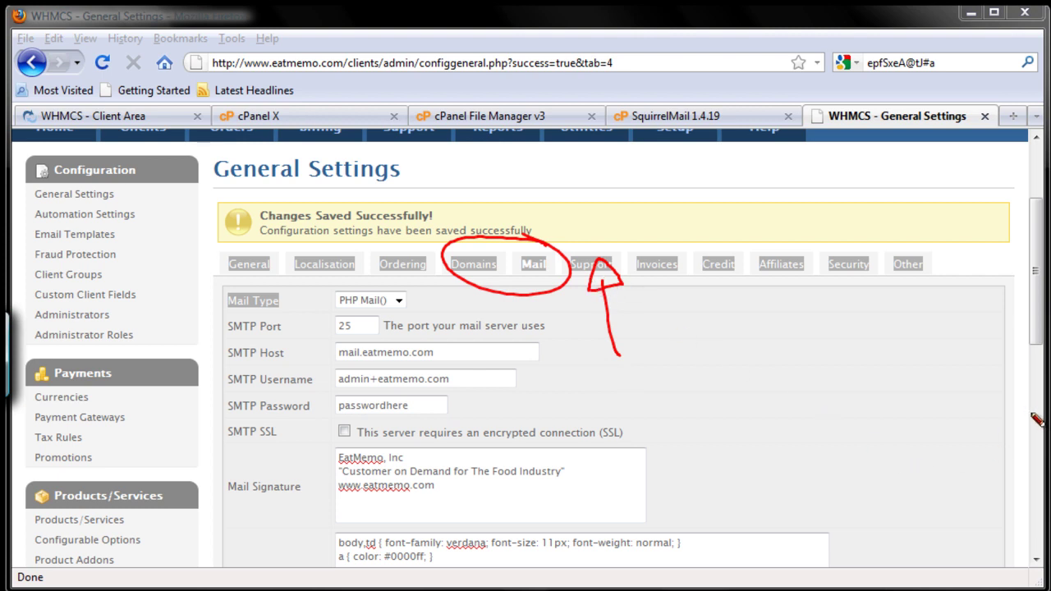